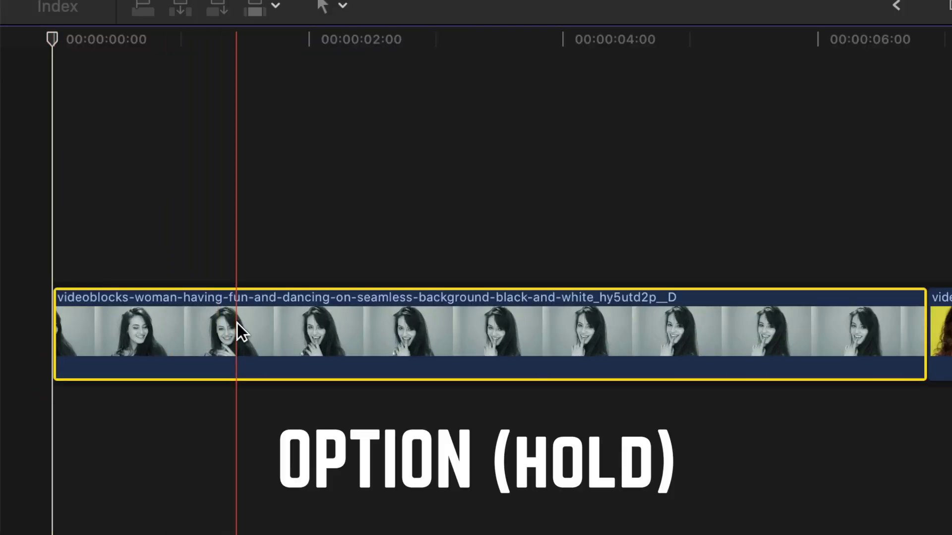
Option-drag the black-and-white dancing clip upward twice, creating two copies stacked above it
drag(236, 322, 231, 228)
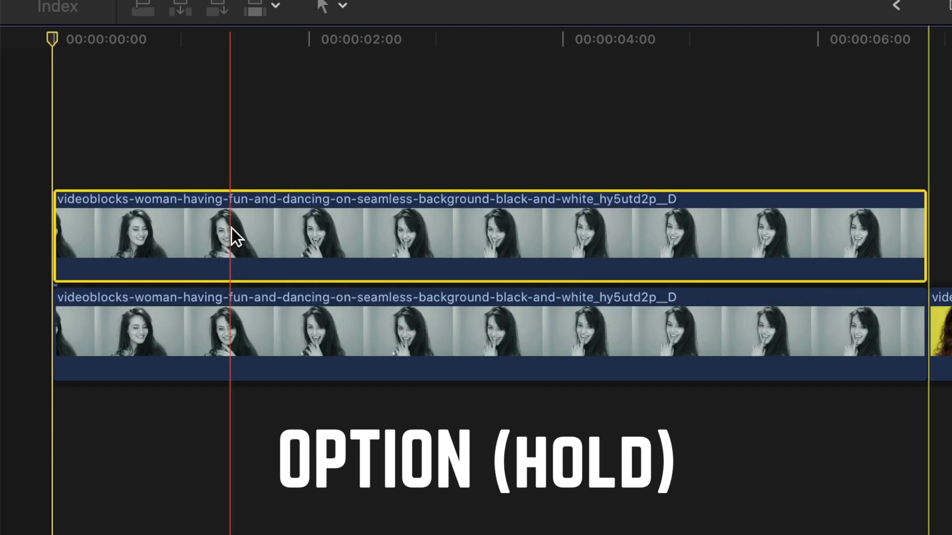
click(232, 336)
drag(232, 336, 229, 255)
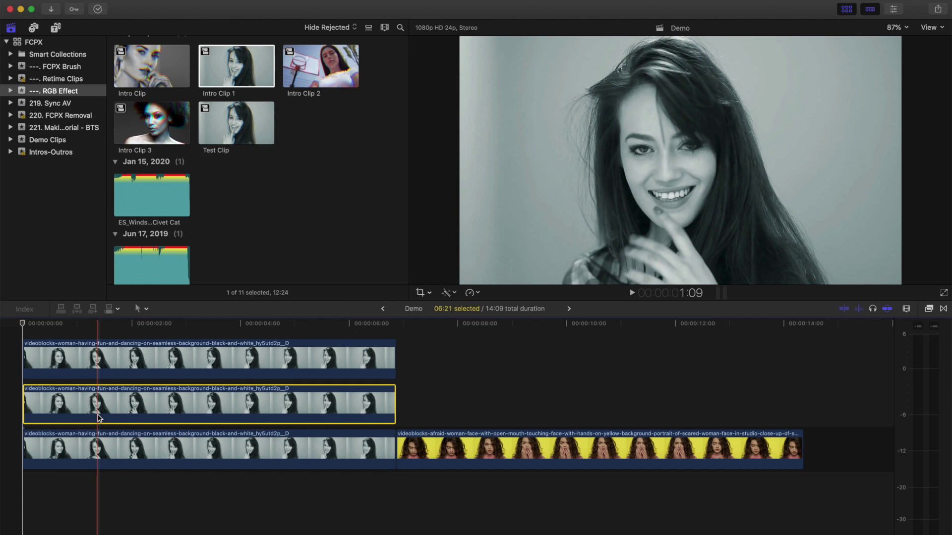
Add a Color Curves correction to the top copy of the clip
click(99, 377)
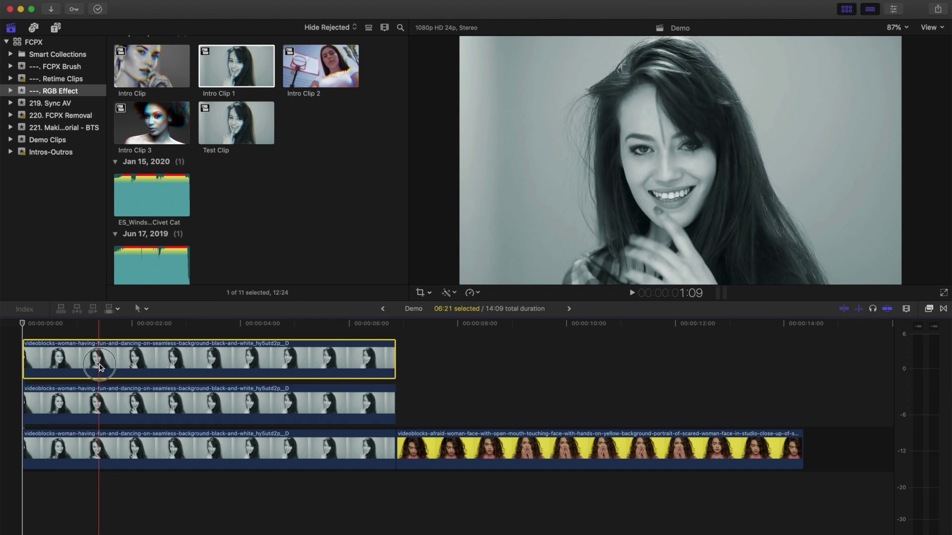
click(900, 9)
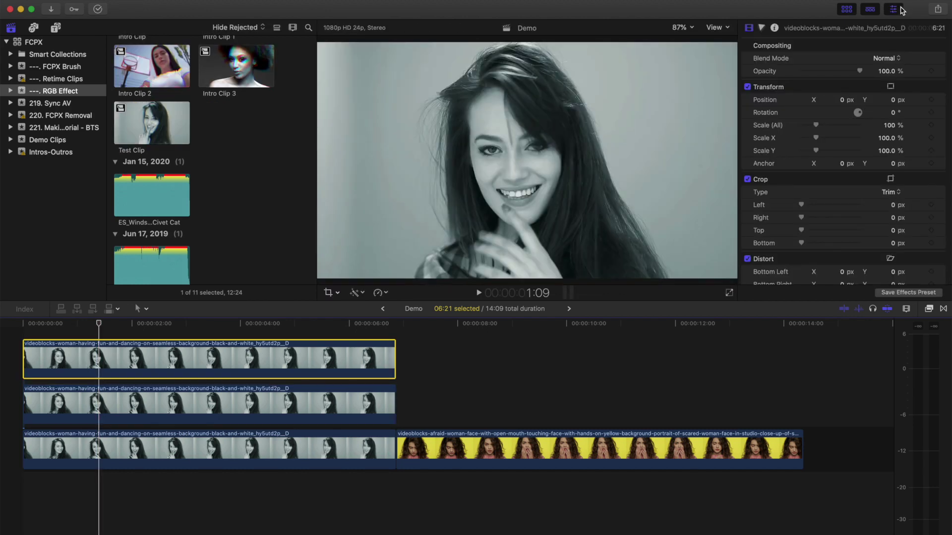
click(673, 41)
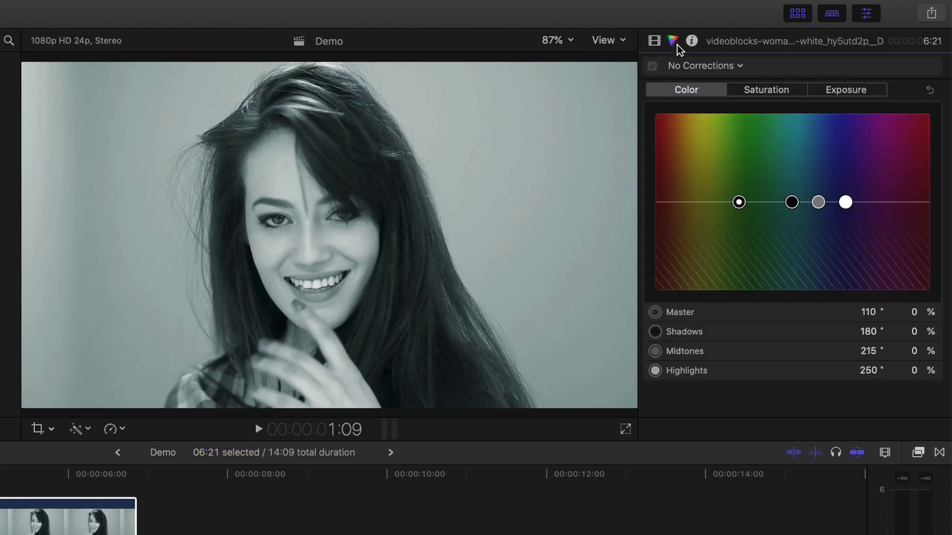
click(739, 66)
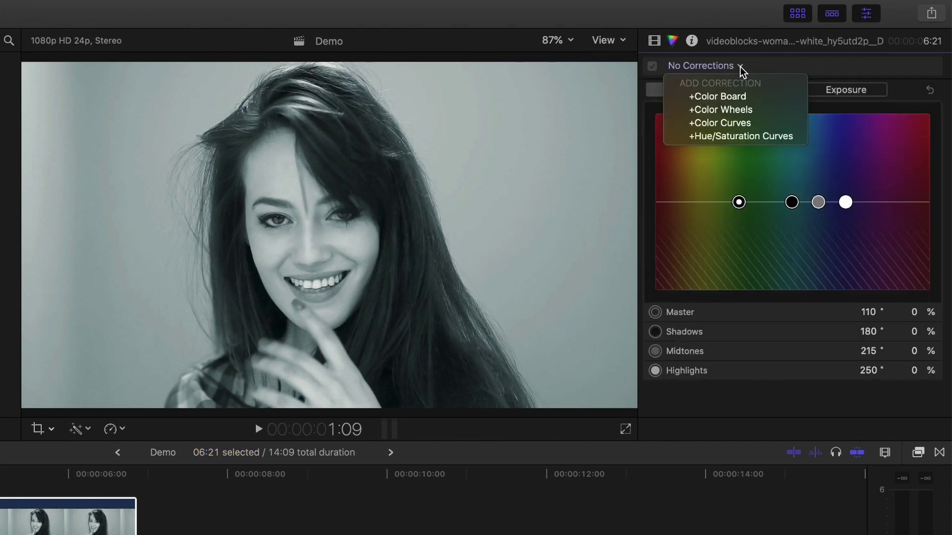
click(739, 124)
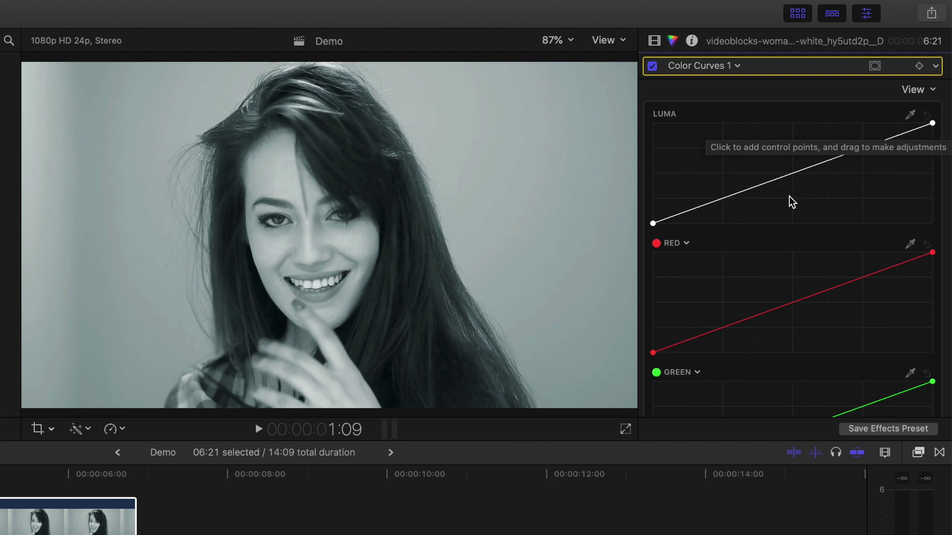
Pull the Green and Blue curve tops to zero and turn off Preserve Luma
scroll(790, 201, down, 5)
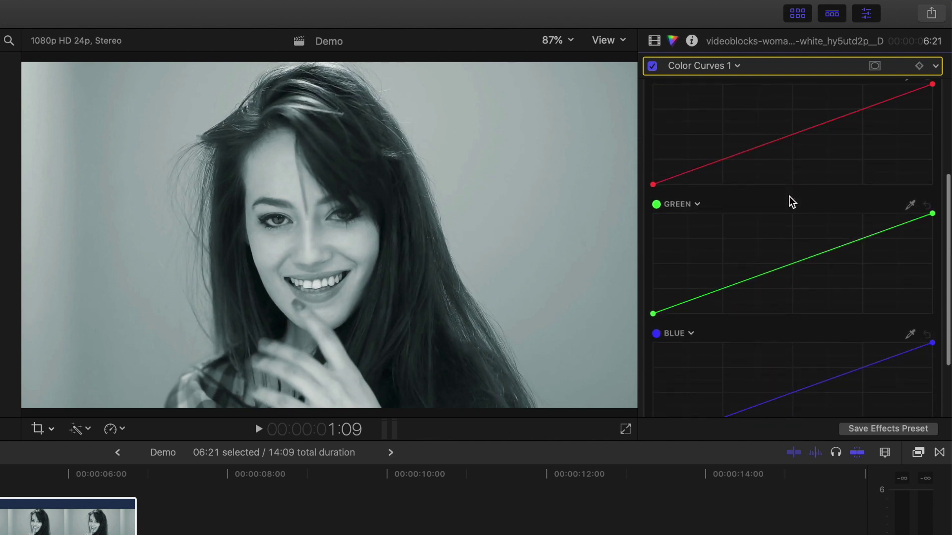
click(934, 214)
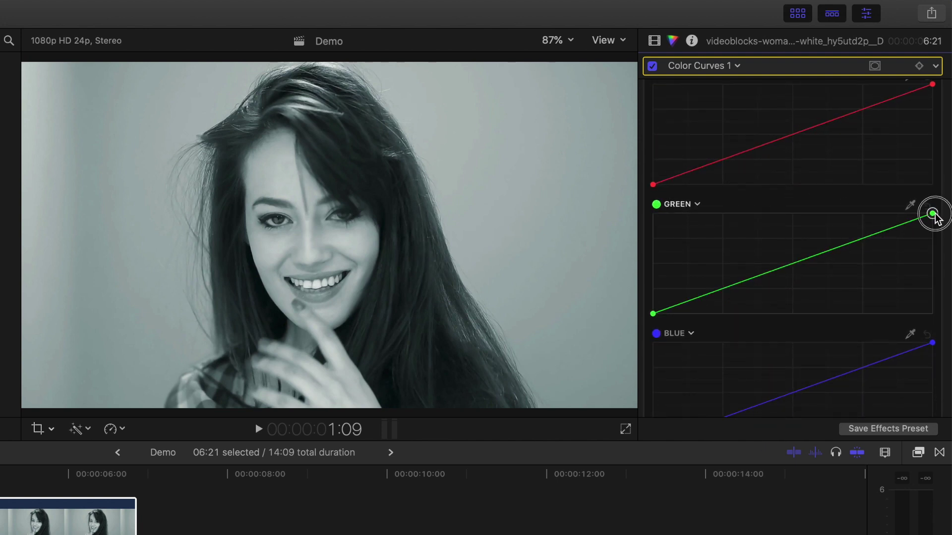
drag(935, 215, 943, 322)
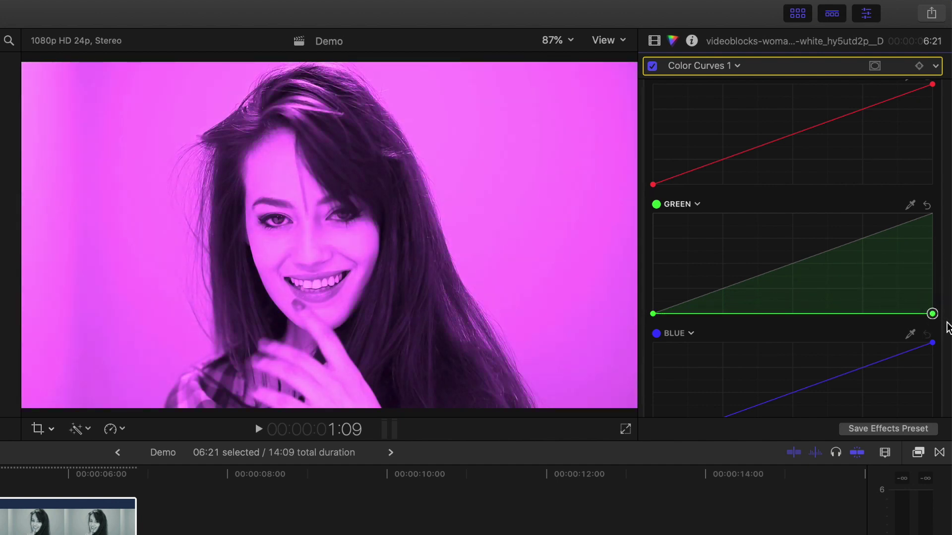
scroll(857, 261, down, 4)
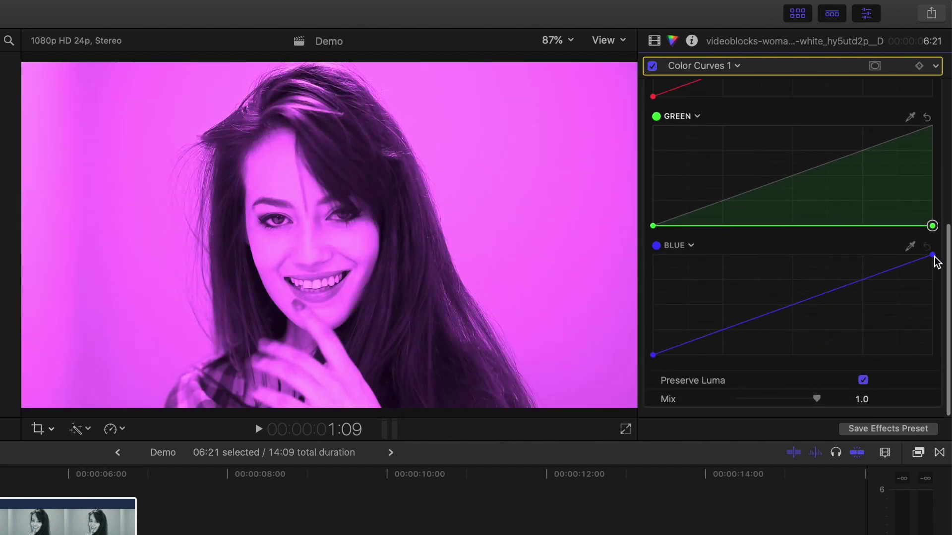
drag(934, 258, 933, 355)
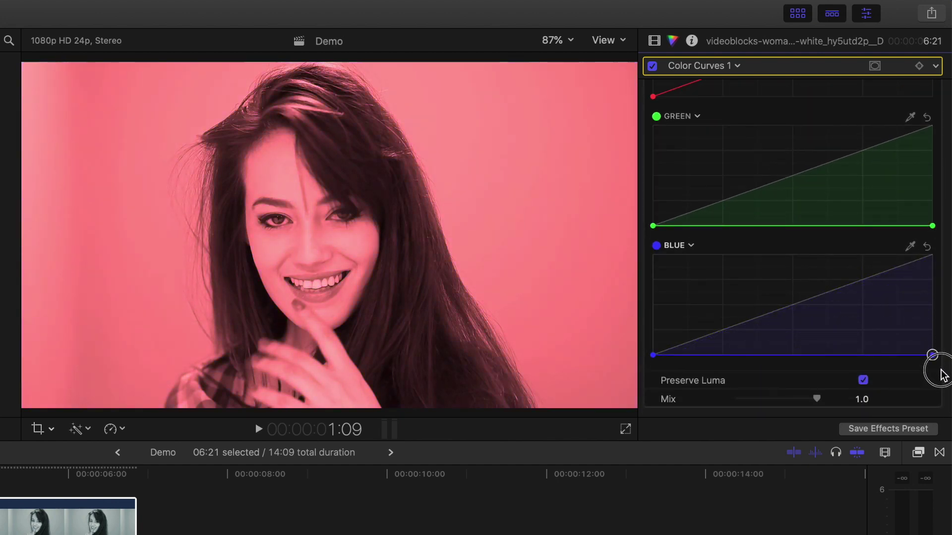
click(863, 381)
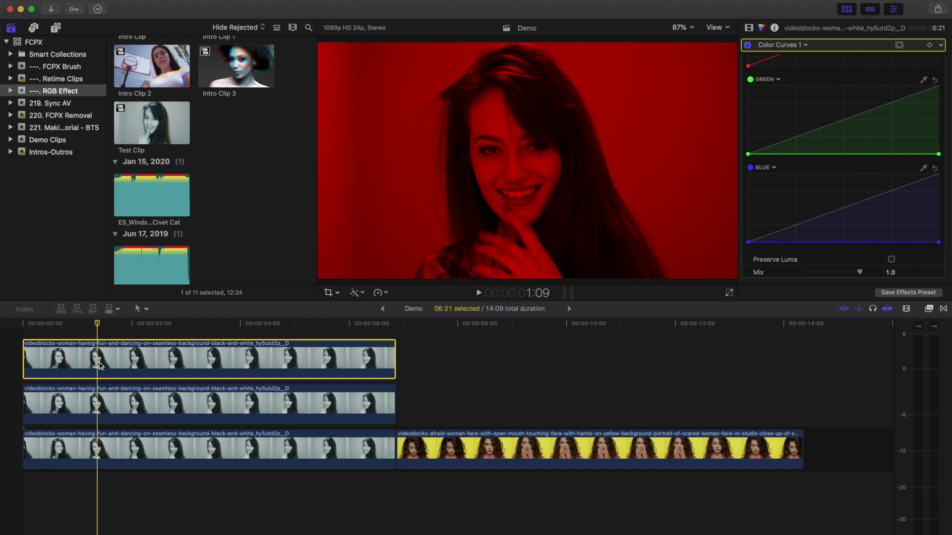
Disable the red top clip and add Color Curves to the middle copy
key(v)
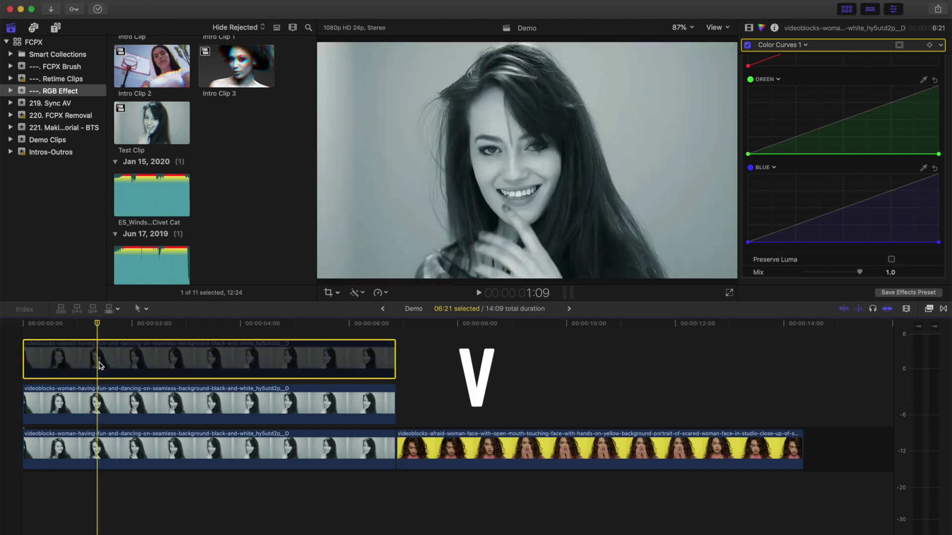
click(97, 406)
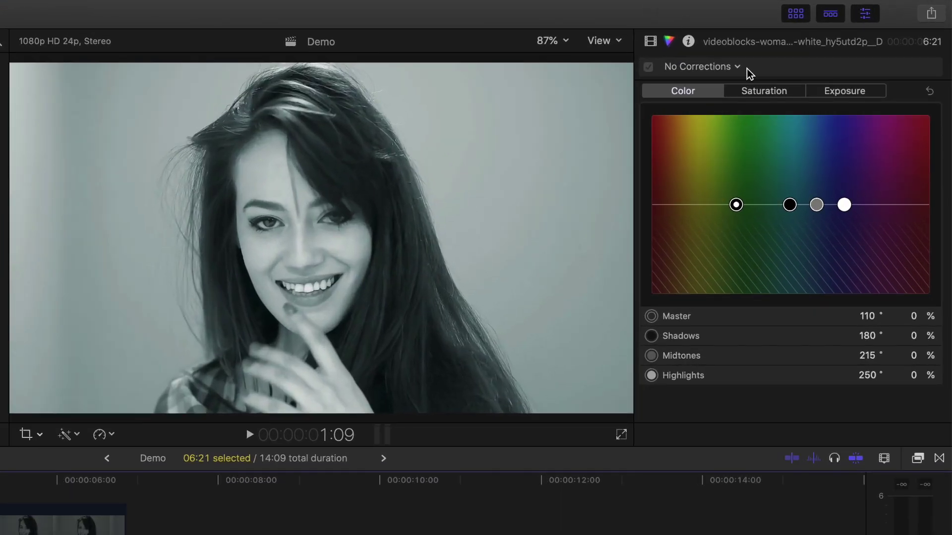
click(806, 46)
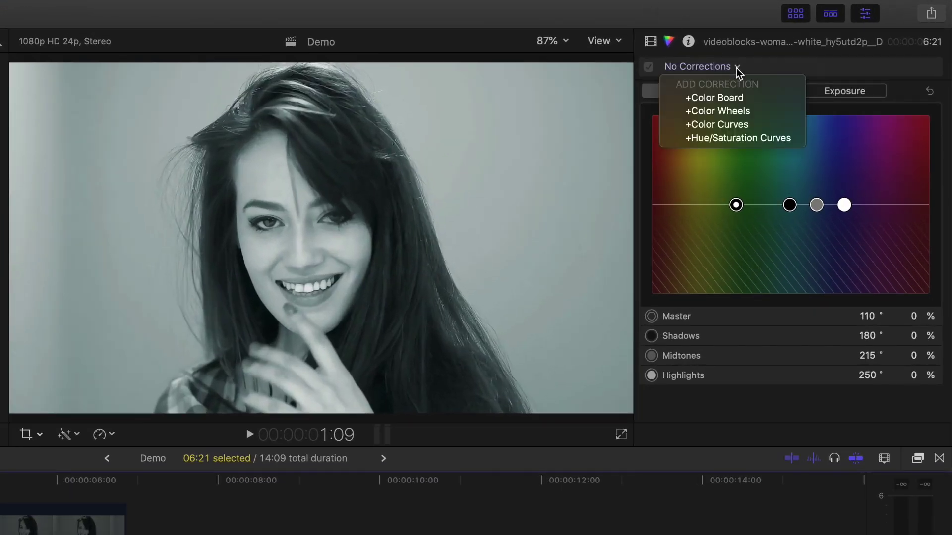
click(724, 124)
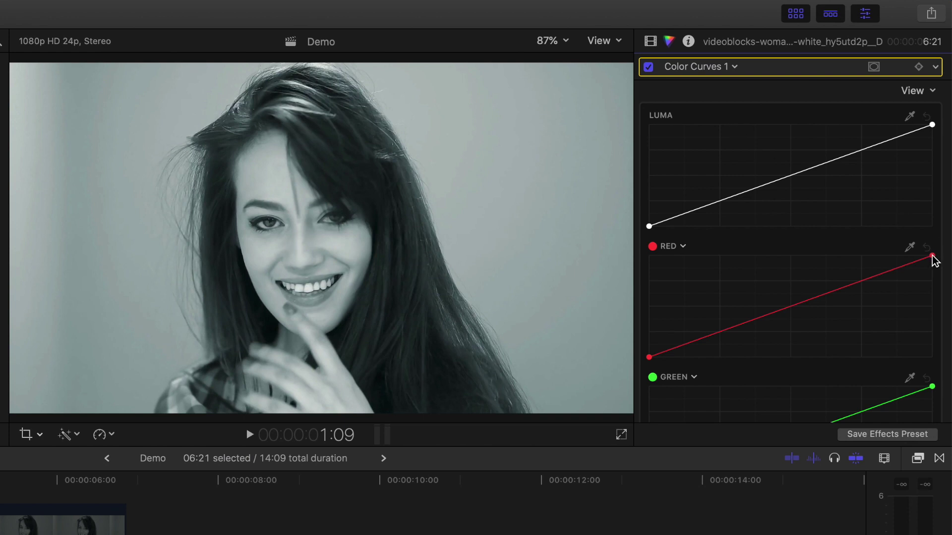
Zero the Red and Blue curves, turn off Preserve Luma, then disable the green clip
drag(931, 257, 930, 357)
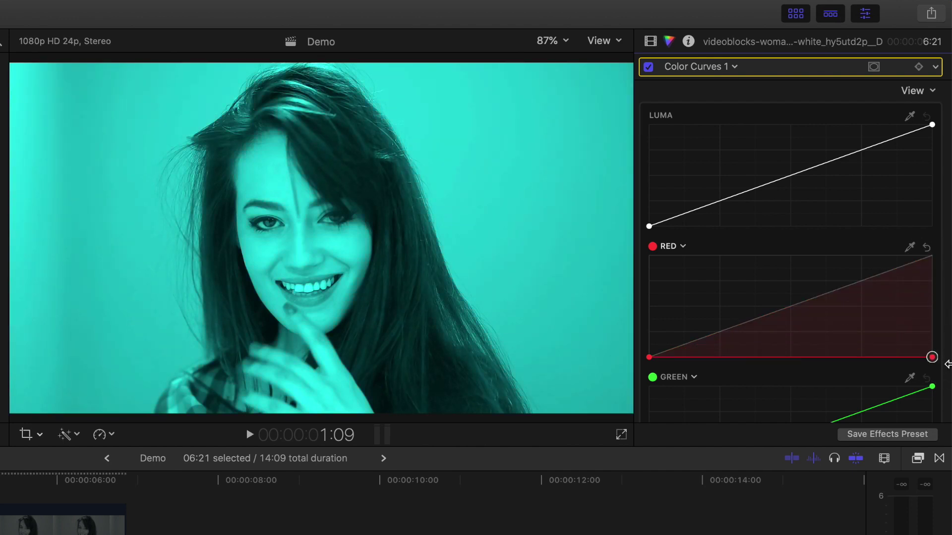
scroll(850, 282, down, 10)
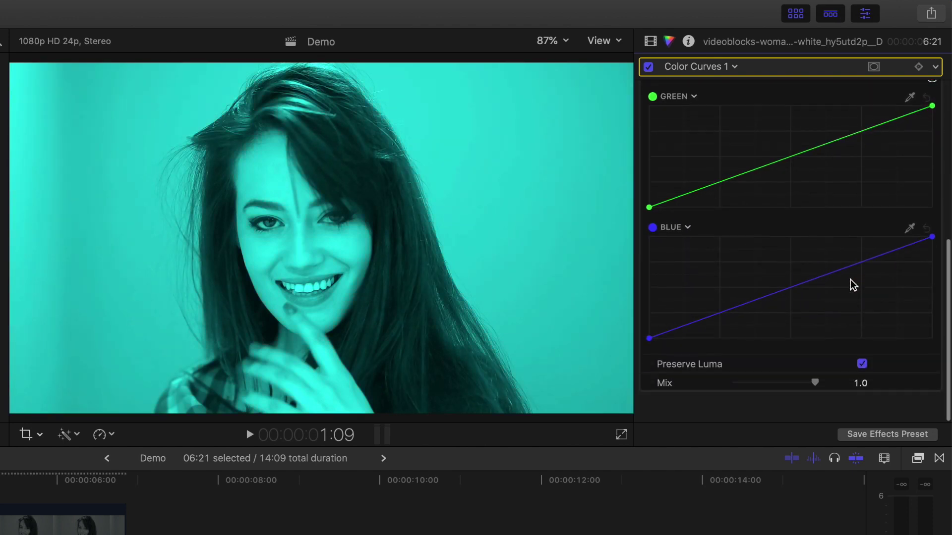
drag(932, 259, 944, 376)
click(863, 386)
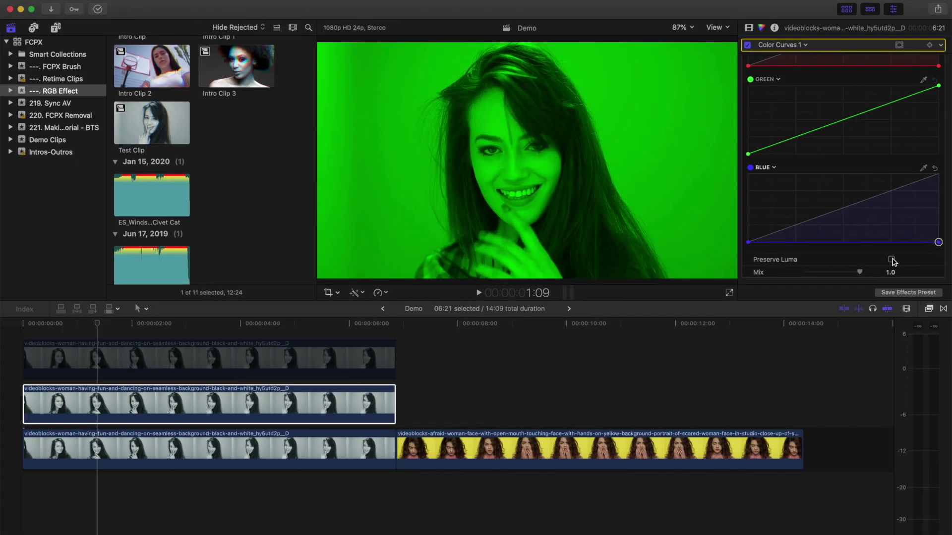
key(v)
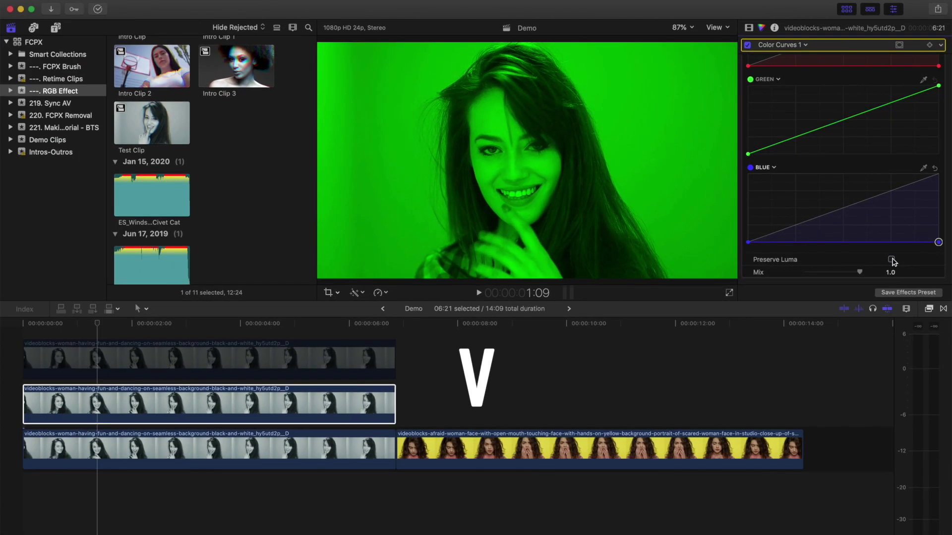
Add Color Curves to the bottom clip, zero Red and Green, and turn off Preserve Luma
click(377, 449)
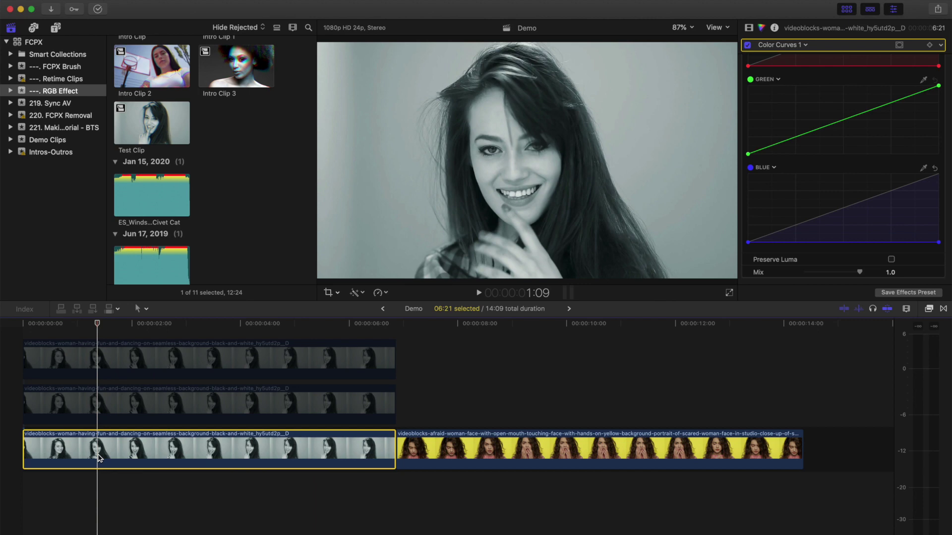
click(805, 45)
click(788, 83)
scroll(932, 149, down, 2)
drag(939, 135, 948, 214)
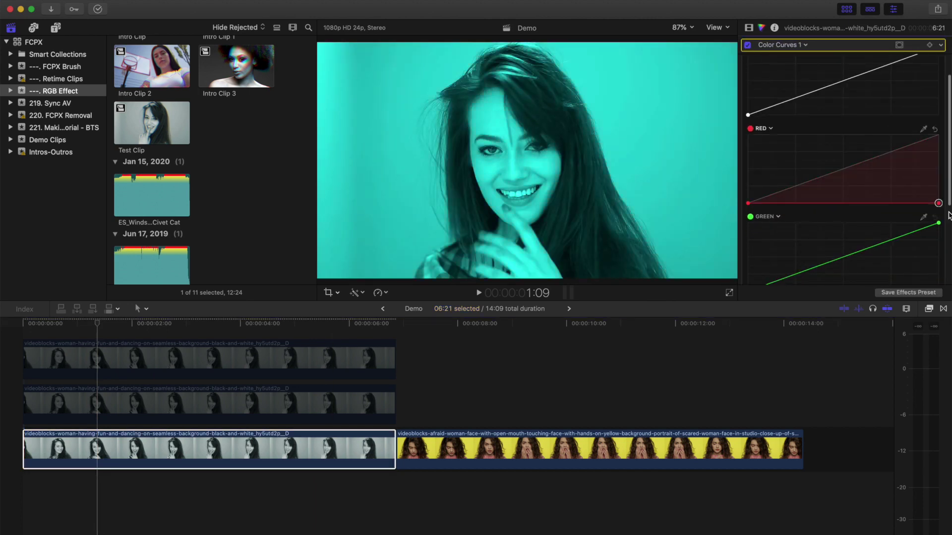
scroll(937, 199, down, 3)
drag(938, 155, 937, 226)
scroll(937, 226, down, 3)
click(891, 258)
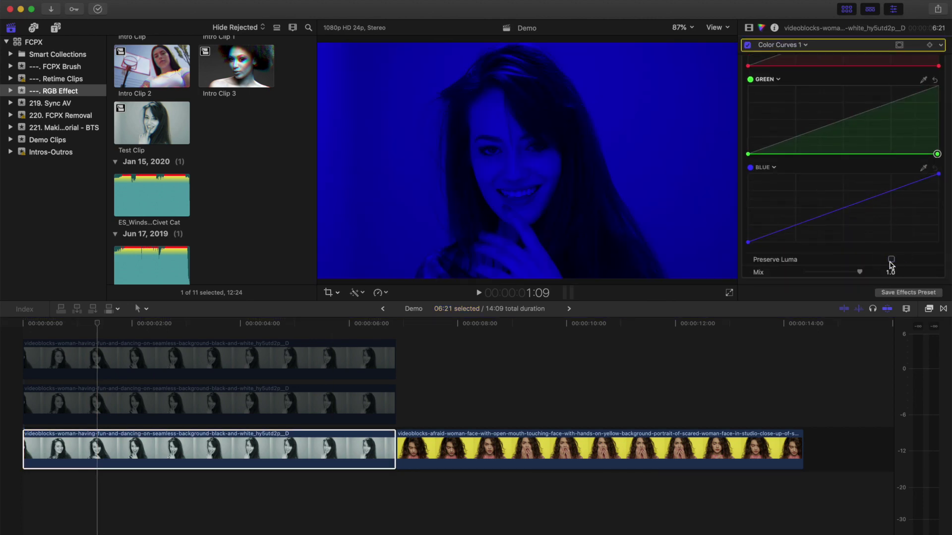
Re-enable the green middle and red top clips, then play back the stacked layers
click(97, 404)
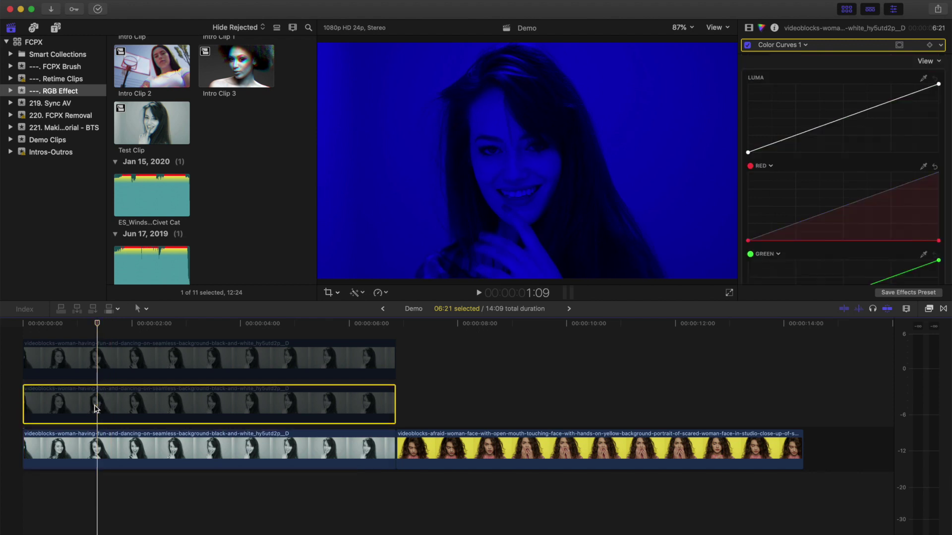
key(v)
click(97, 359)
key(v)
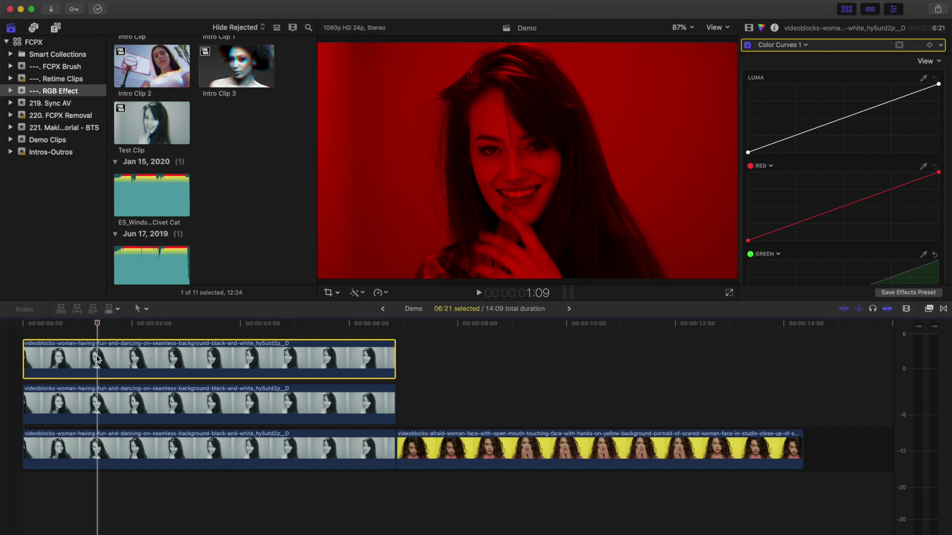
key(space)
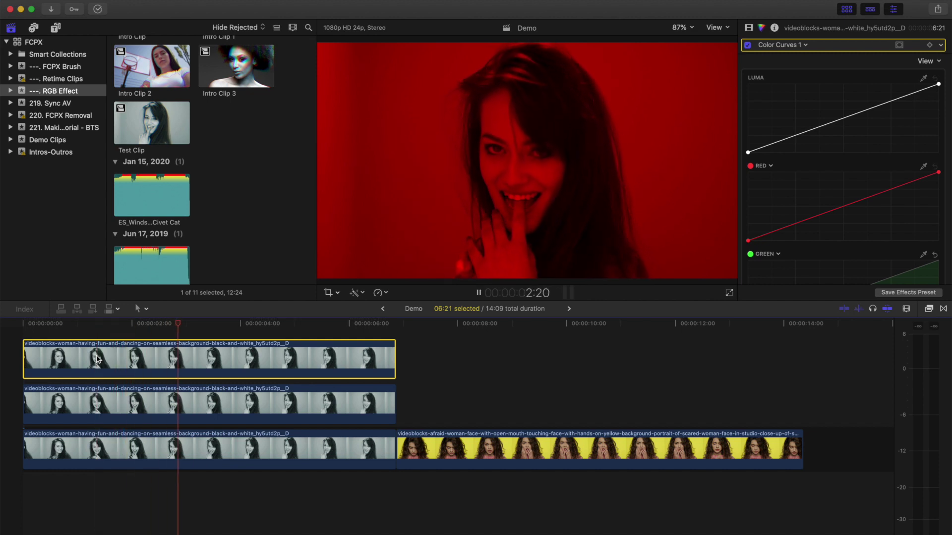
key(space)
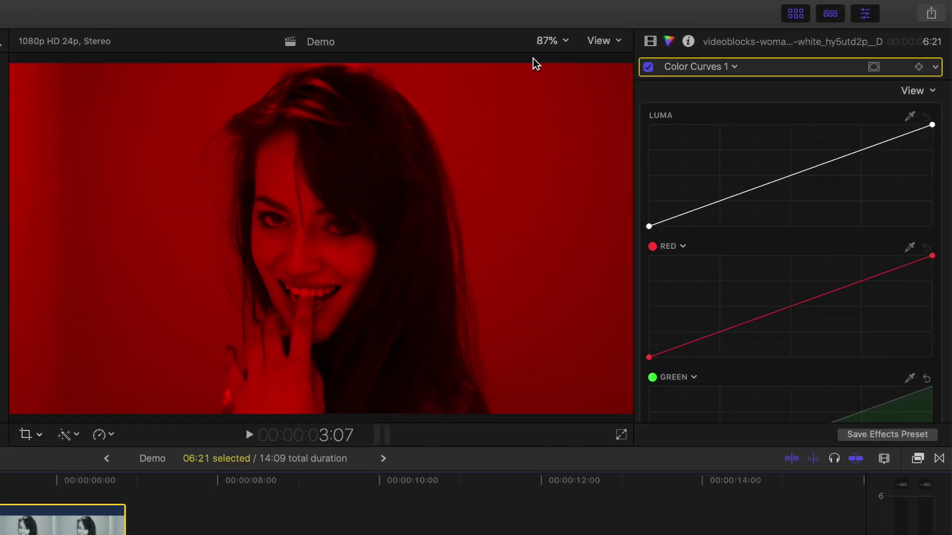
Set the top red layer's Blend Mode to Add in the Video inspector
click(650, 43)
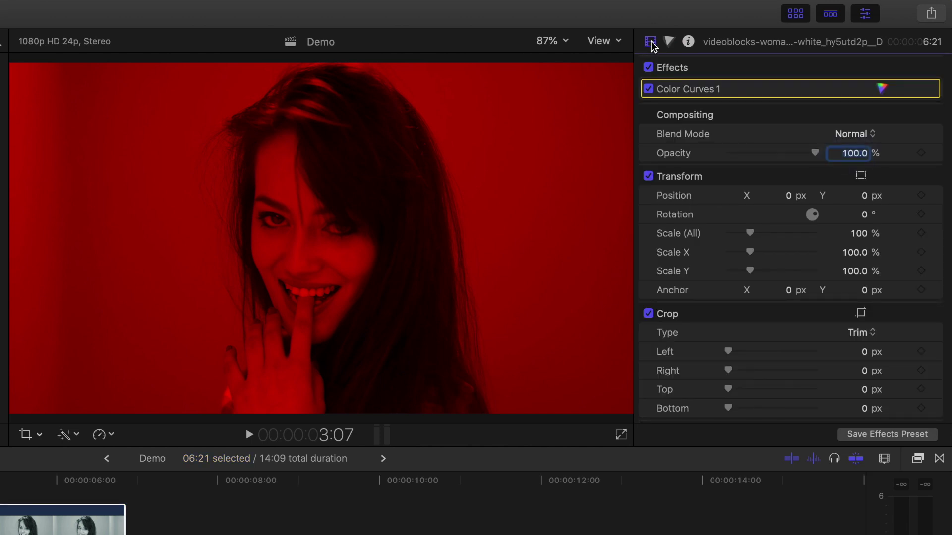
click(871, 135)
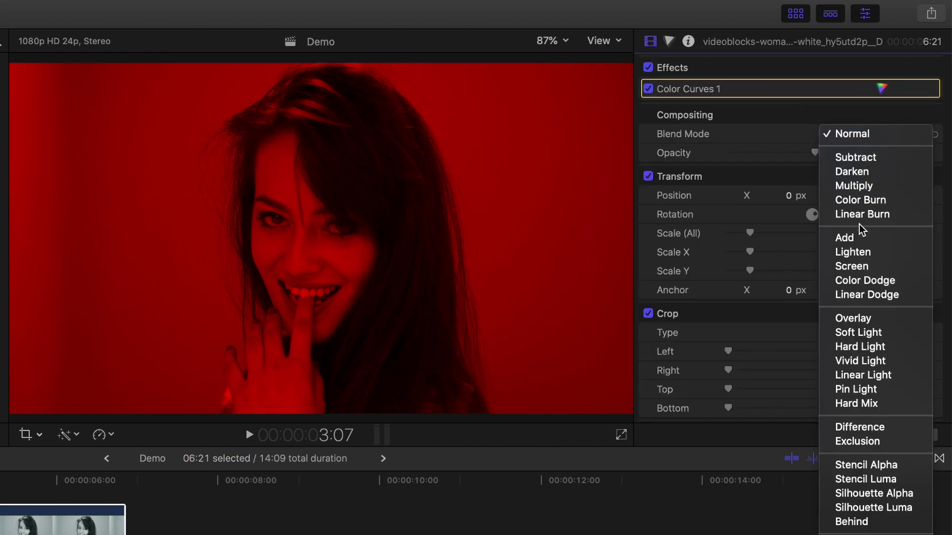
click(859, 238)
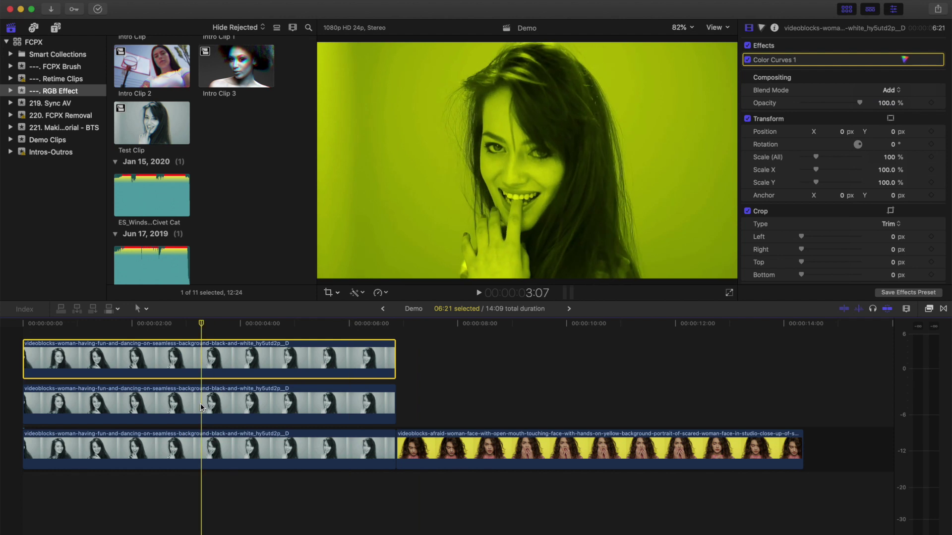
Set the middle green layer's Blend Mode to Add
click(201, 402)
click(897, 90)
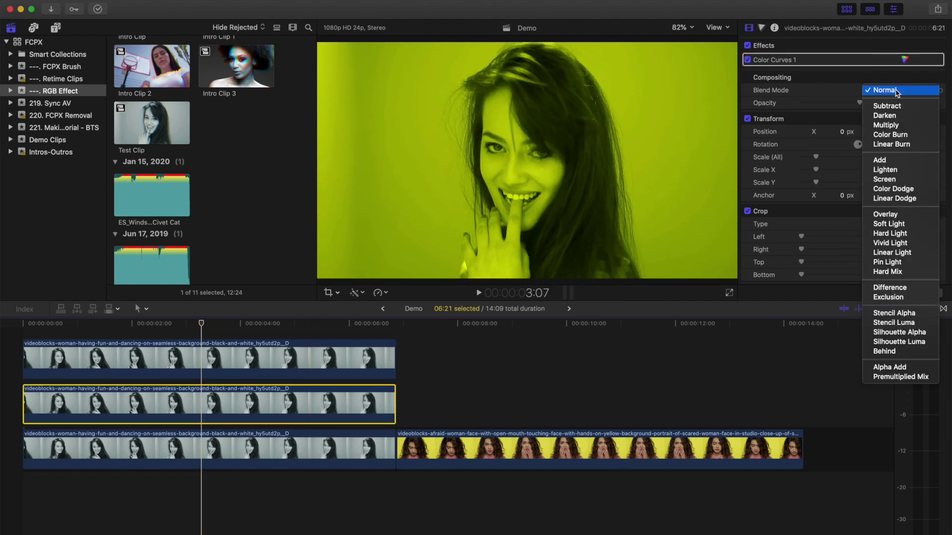
click(886, 159)
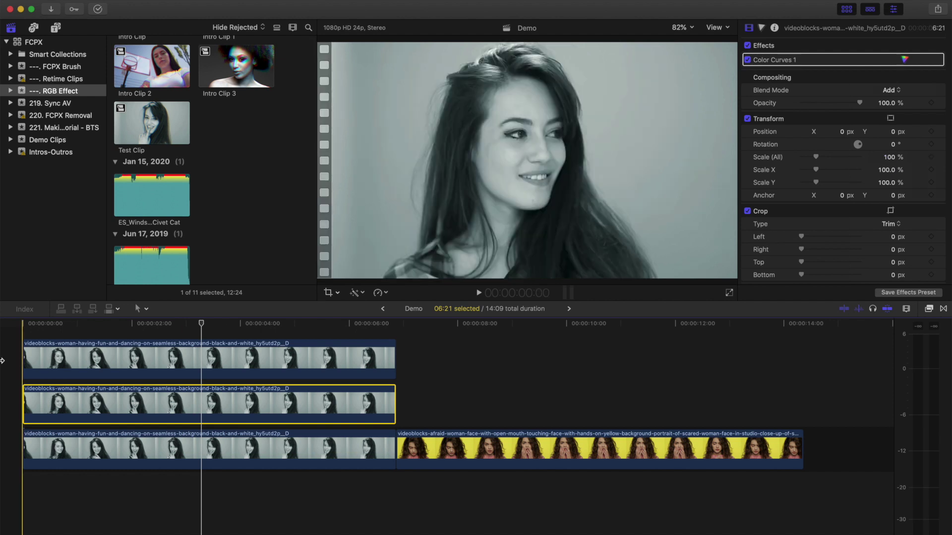
Zoom the timeline in and shift the middle layer about five frames later
click(21, 326)
key(super+equal)
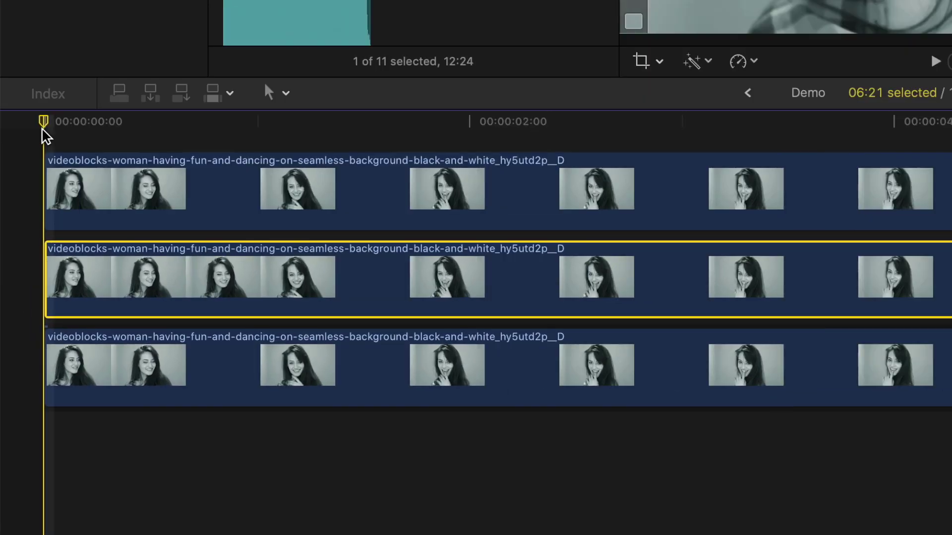
key(super+equal)
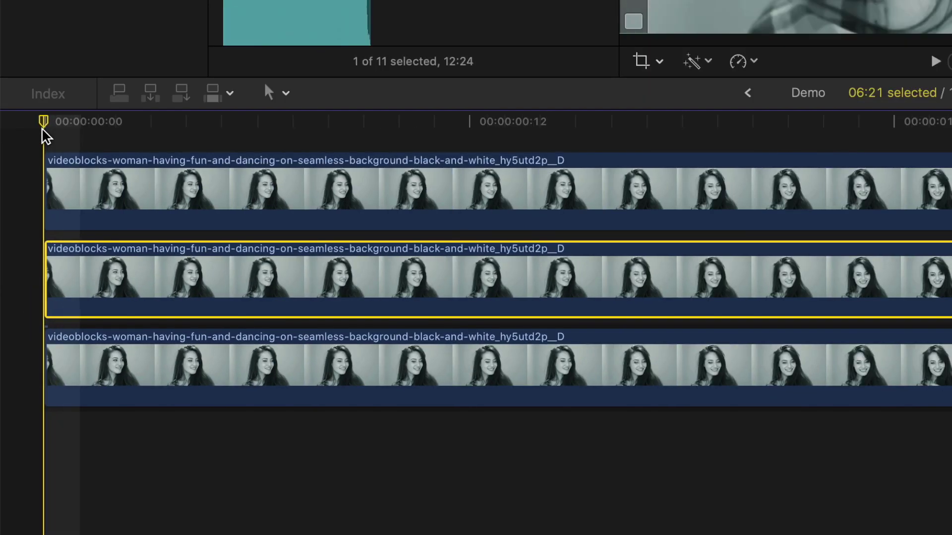
key(Right)
key(Right)
key(Right)
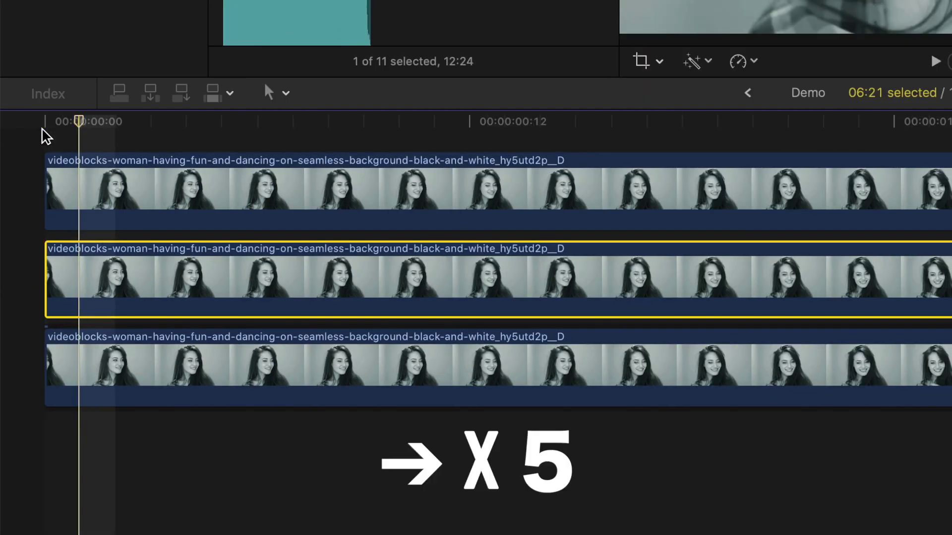
key(Right)
key(Right)
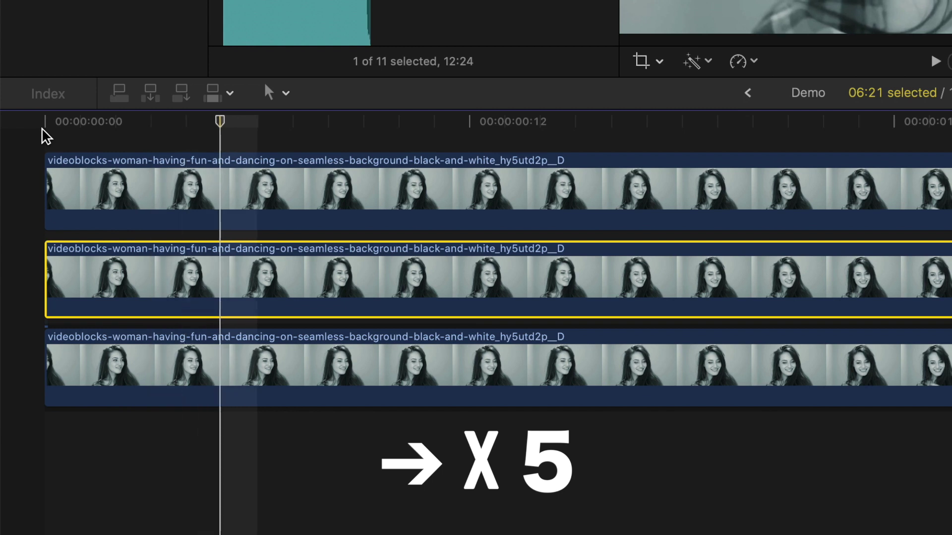
drag(179, 297, 358, 299)
Shift the top layer about ten frames later, then zoom the timeline back out
key(Right)
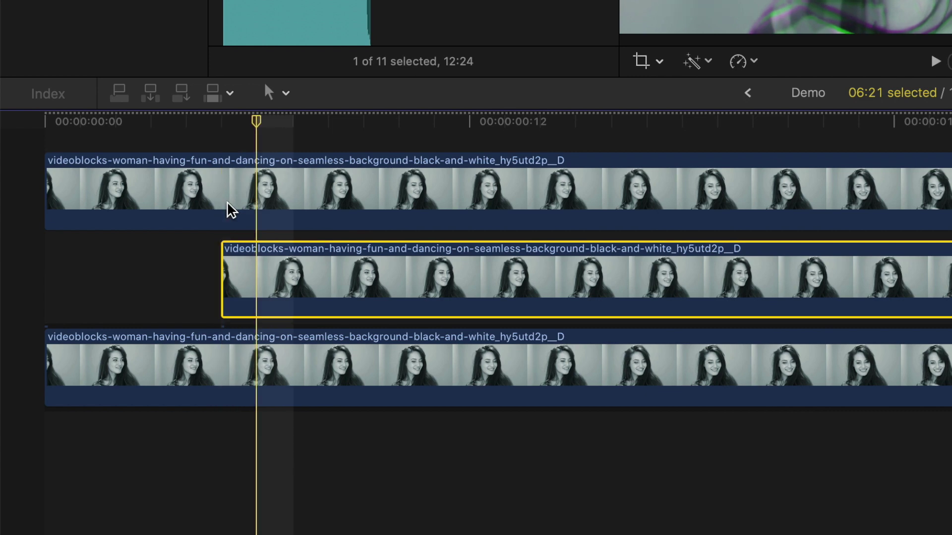
key(Right)
key(Right)
key(Right)
key(Right)
click(343, 204)
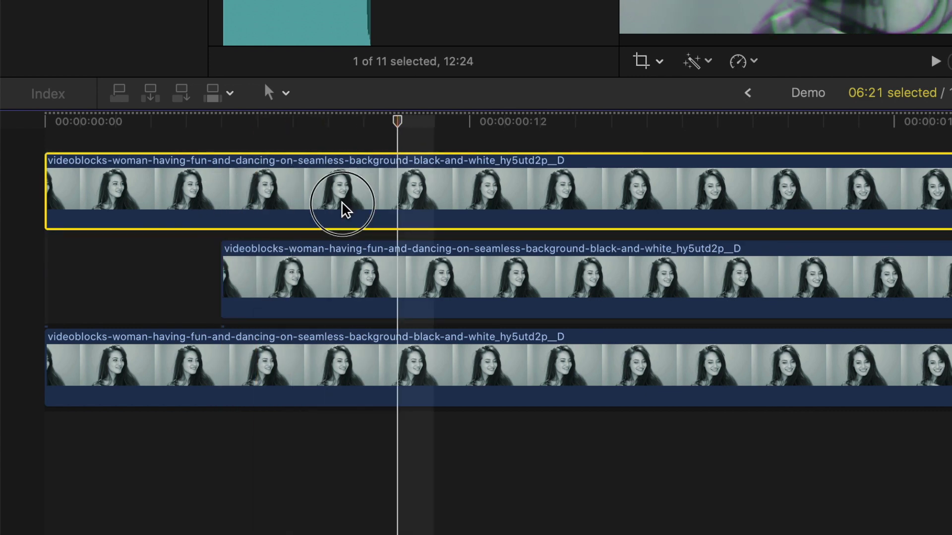
drag(343, 204, 598, 210)
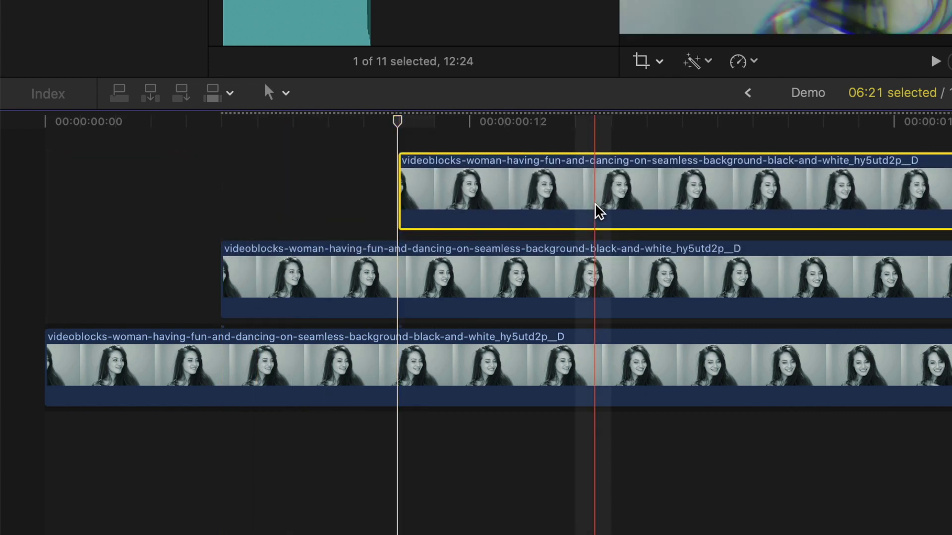
key(super+minus)
key(super+minus)
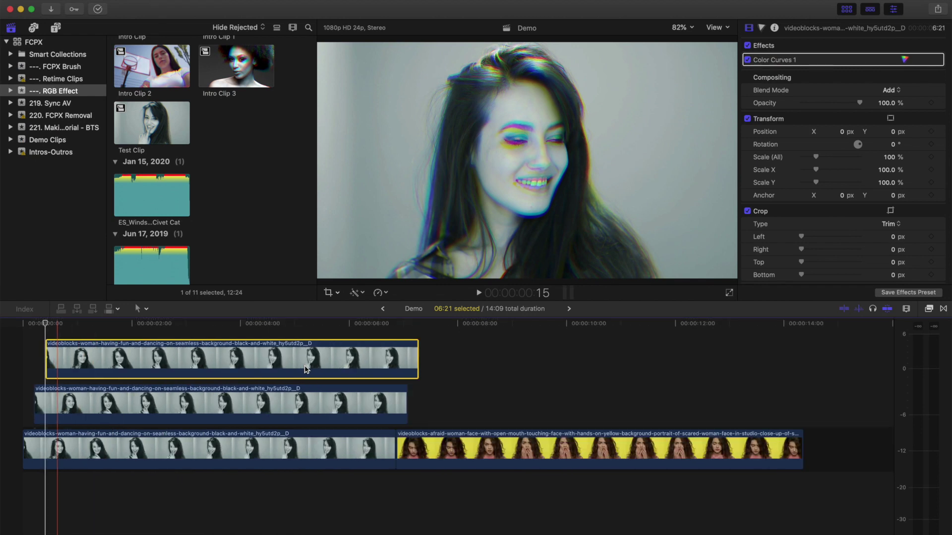
key(space)
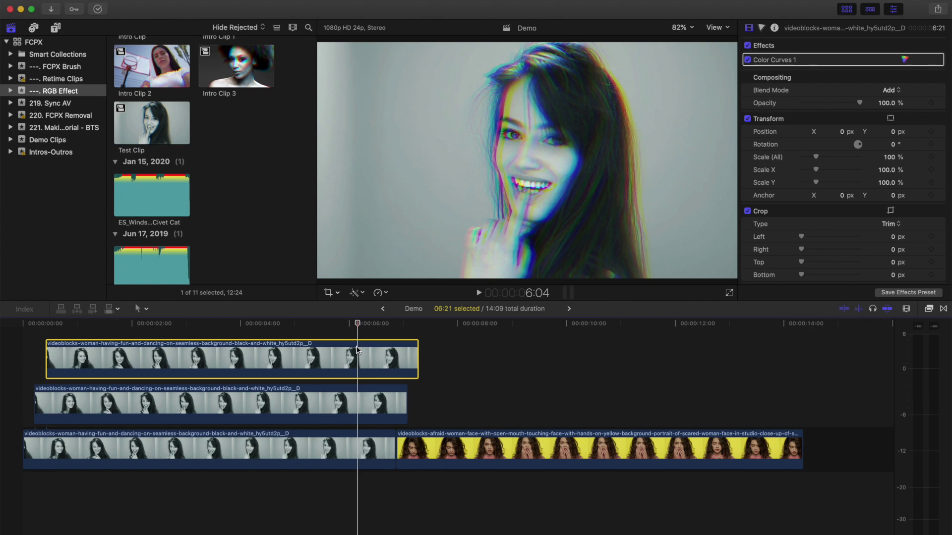
Trim the start and end edges of the three layers so each is 06:11 and aligned
key(l)
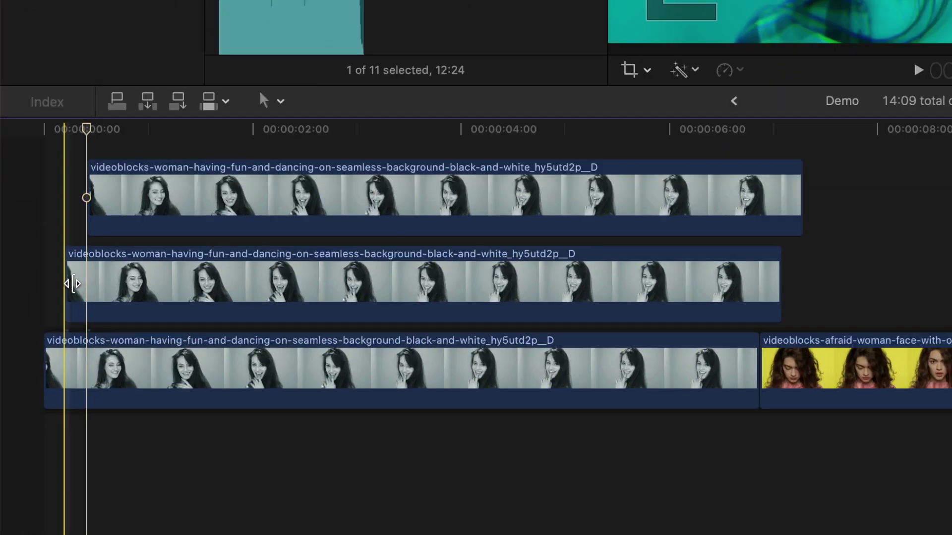
drag(34, 404, 46, 403)
drag(49, 364, 94, 364)
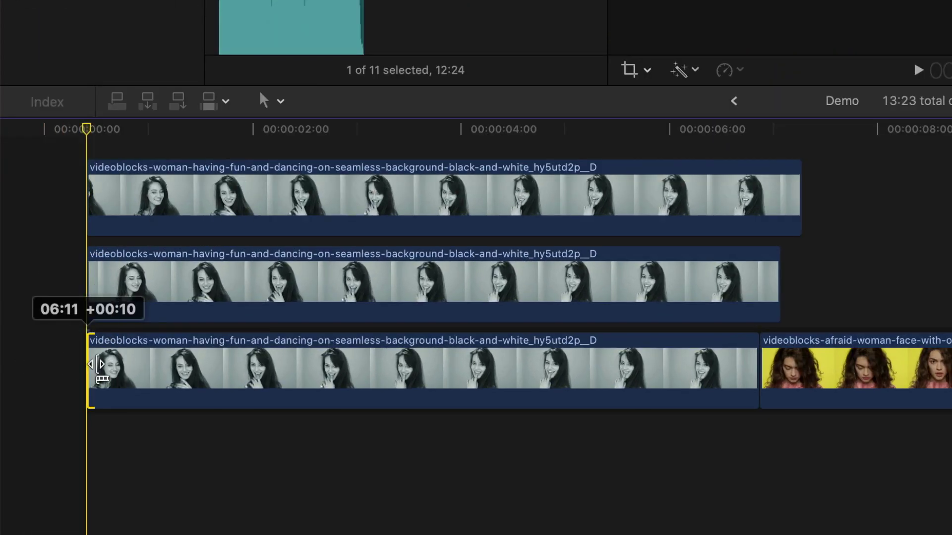
click(758, 149)
drag(797, 194, 758, 197)
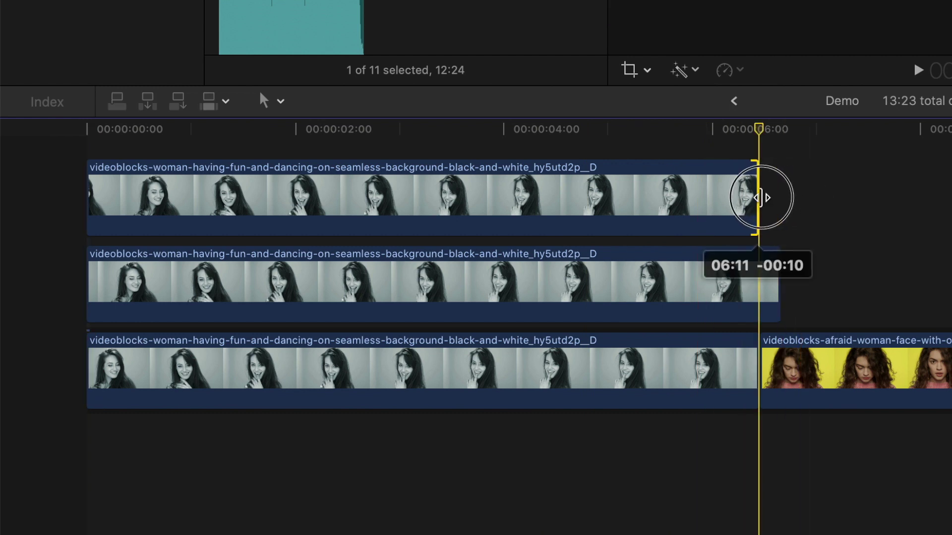
drag(763, 275, 767, 283)
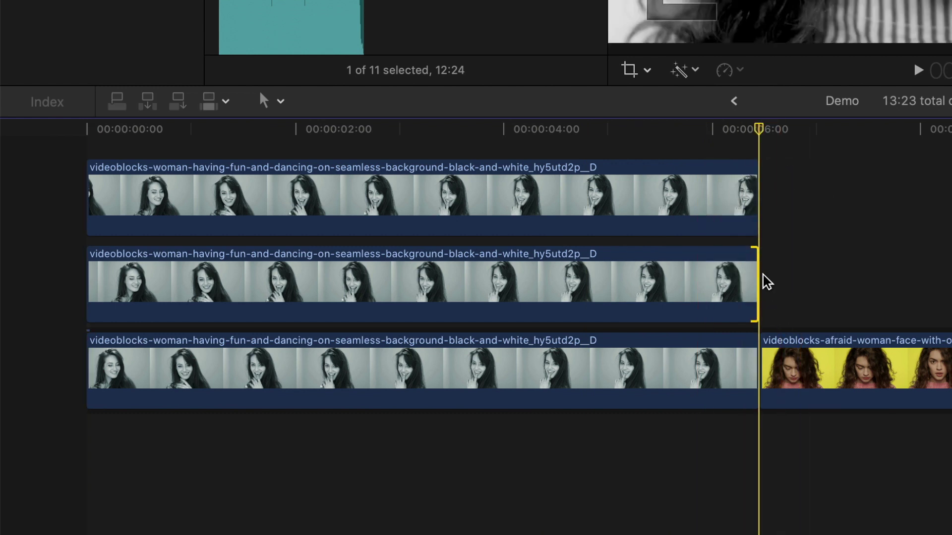
click(321, 197)
Select all three channel layers and create a compound clip named 'Demo Clip' with Option-G
super+click(324, 285)
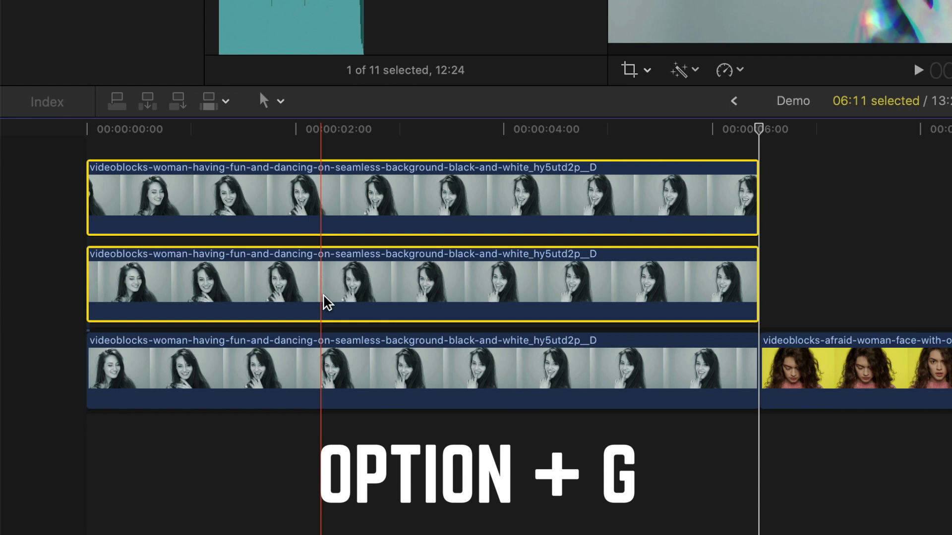
super+click(331, 356)
key(alt+g)
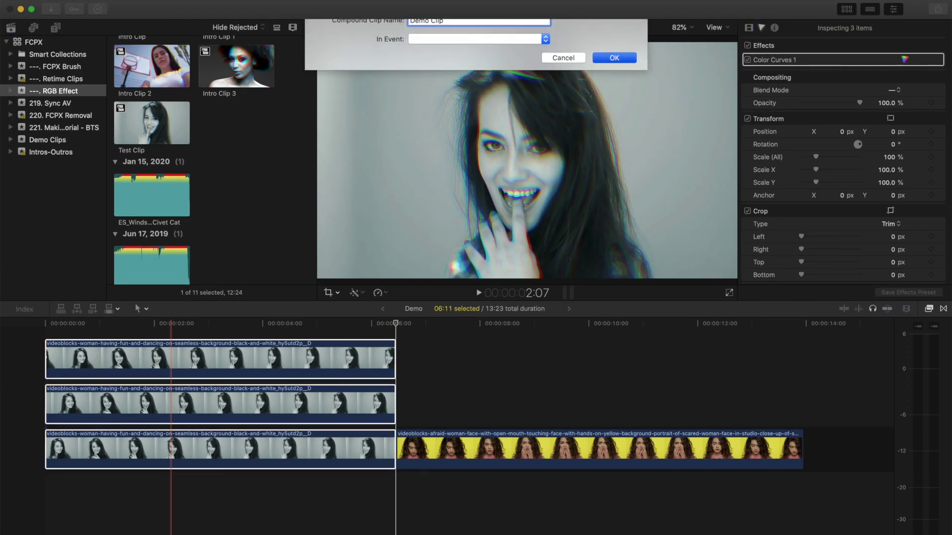
text(Demo Clip)
key(Return)
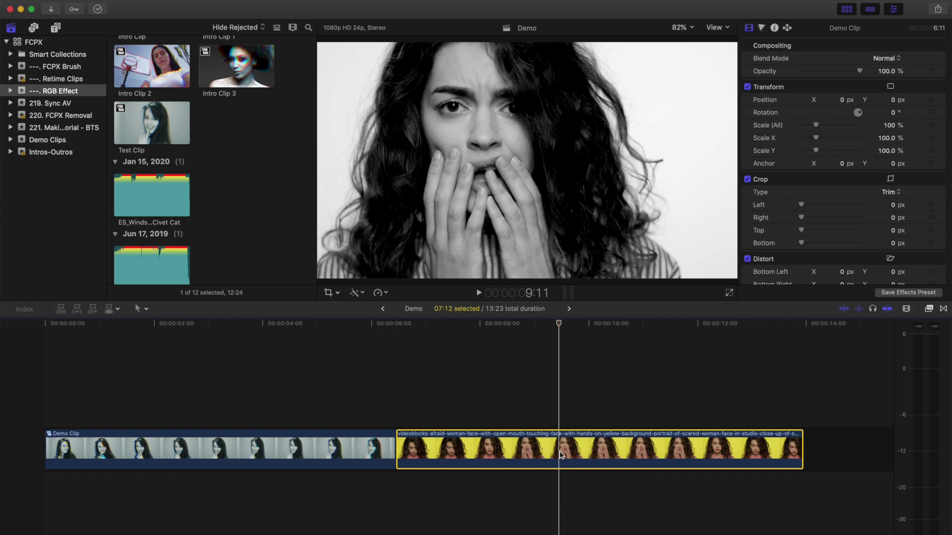
Duplicate the yellow-background clip upward and review the Color Curves 1 correction on each copy
alt+drag(560, 453, 559, 374)
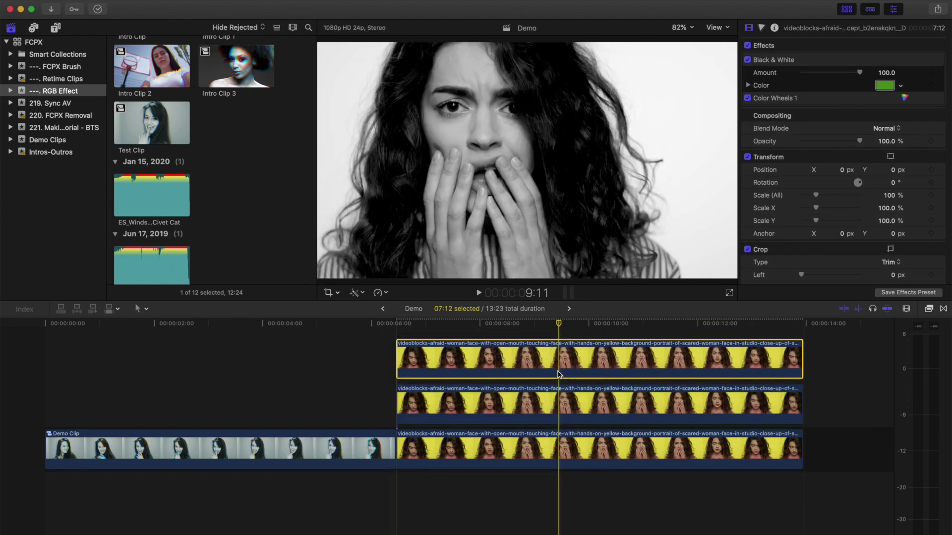
key(super+6)
click(783, 45)
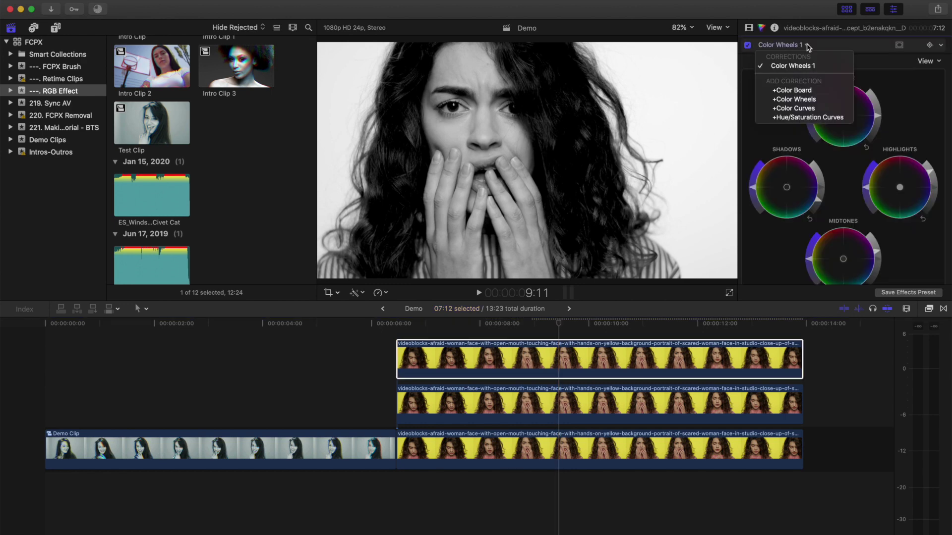
click(803, 106)
click(566, 402)
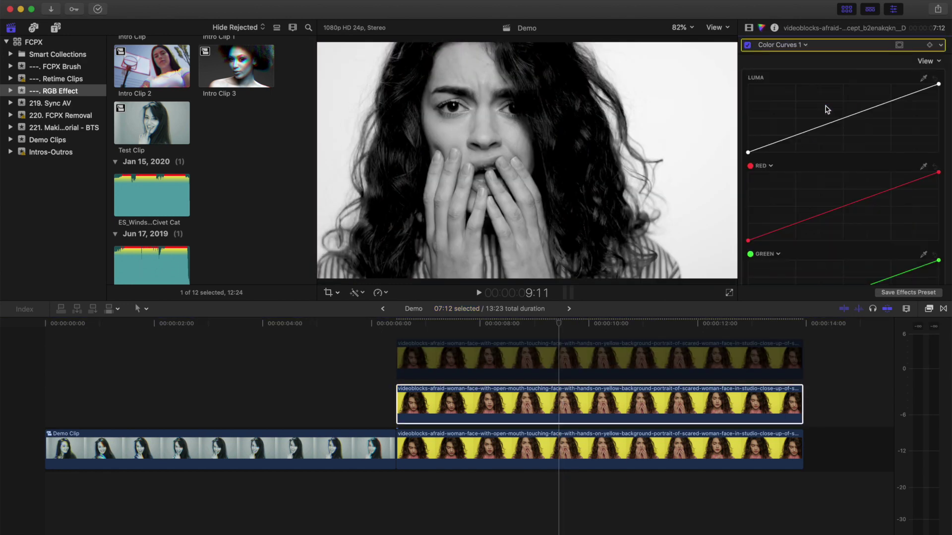
click(562, 443)
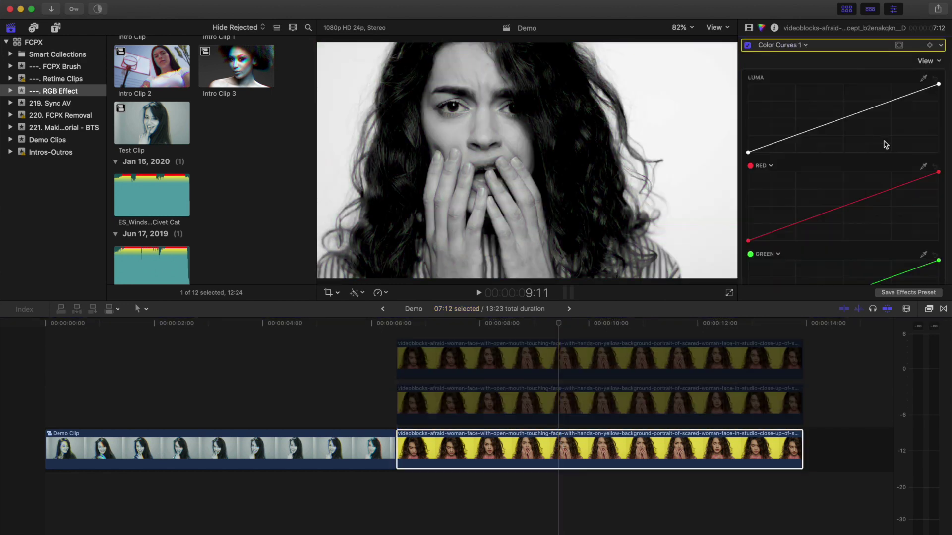
scroll(892, 198, down, 5)
Set the Blend Mode of the top and middle yellow copies to Add
click(748, 28)
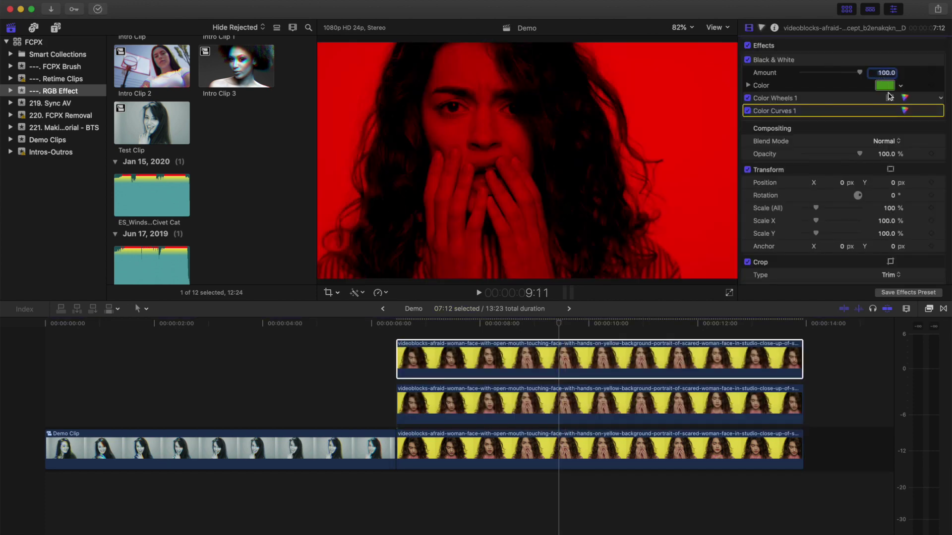
click(896, 142)
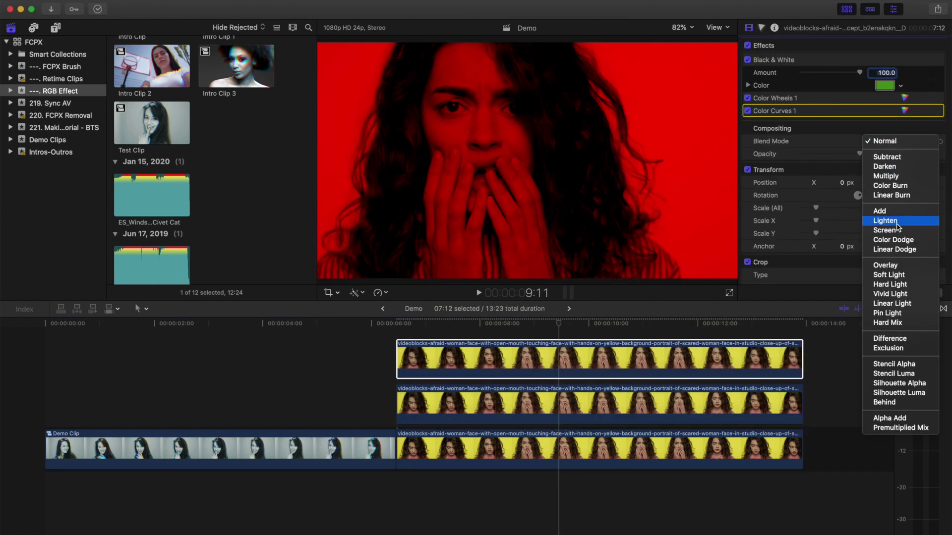
click(895, 212)
click(897, 142)
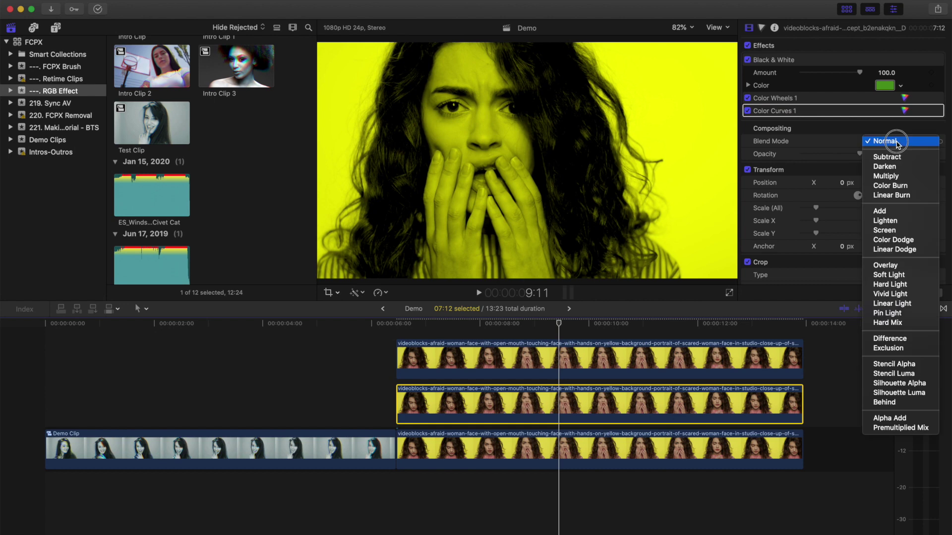
click(901, 212)
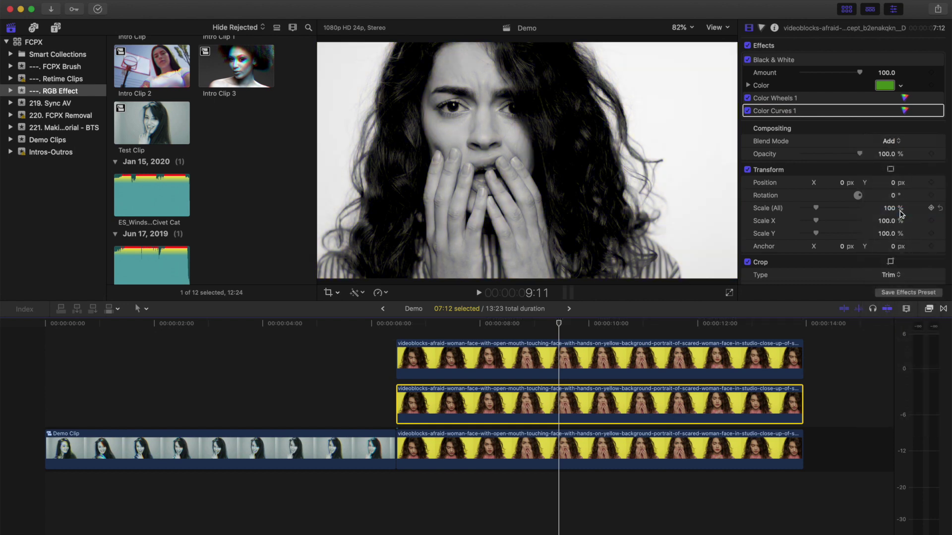
Set Scale (All) to 108% on the top yellow copy and 104% on the middle copy
click(563, 358)
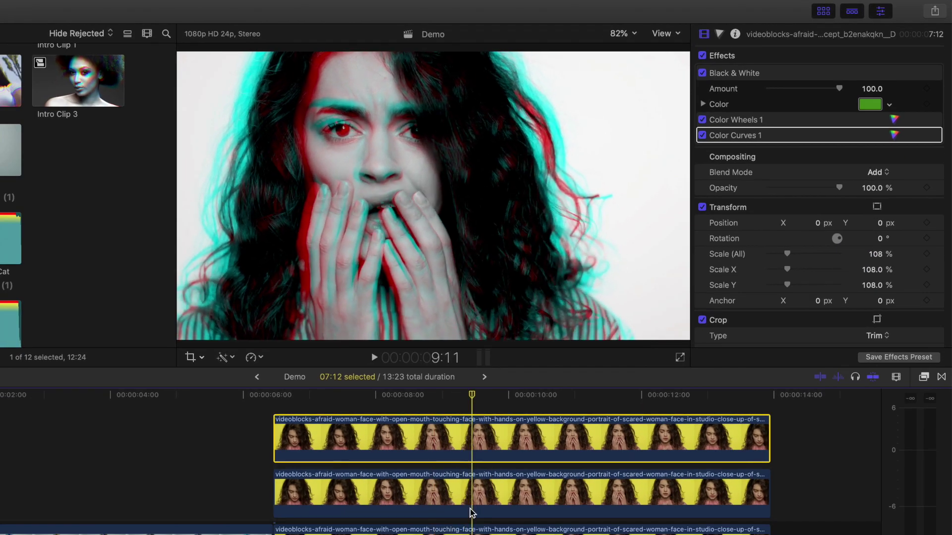
key(super+z)
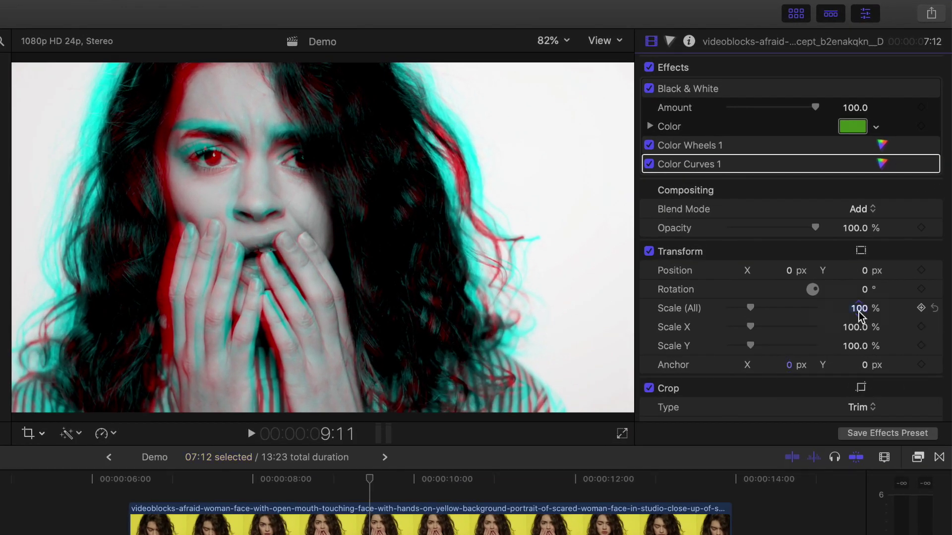
key(Return)
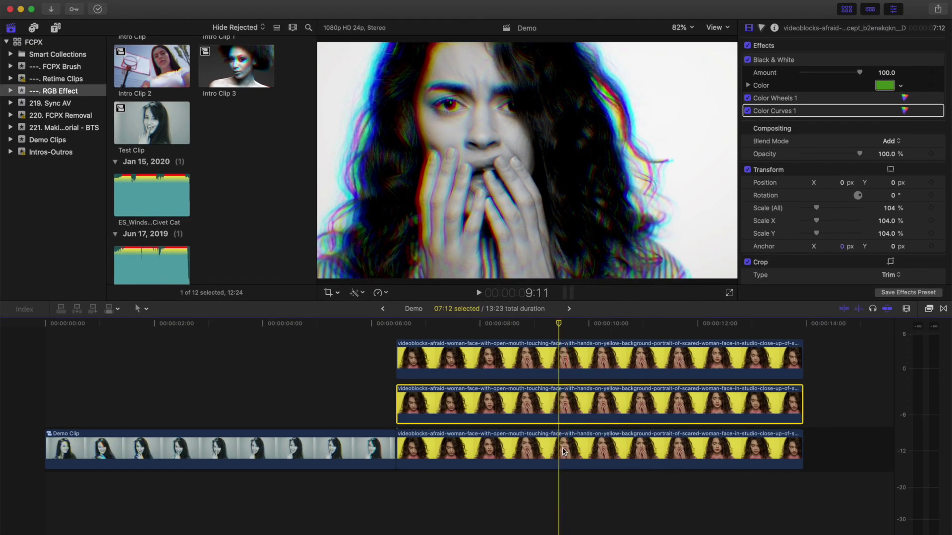